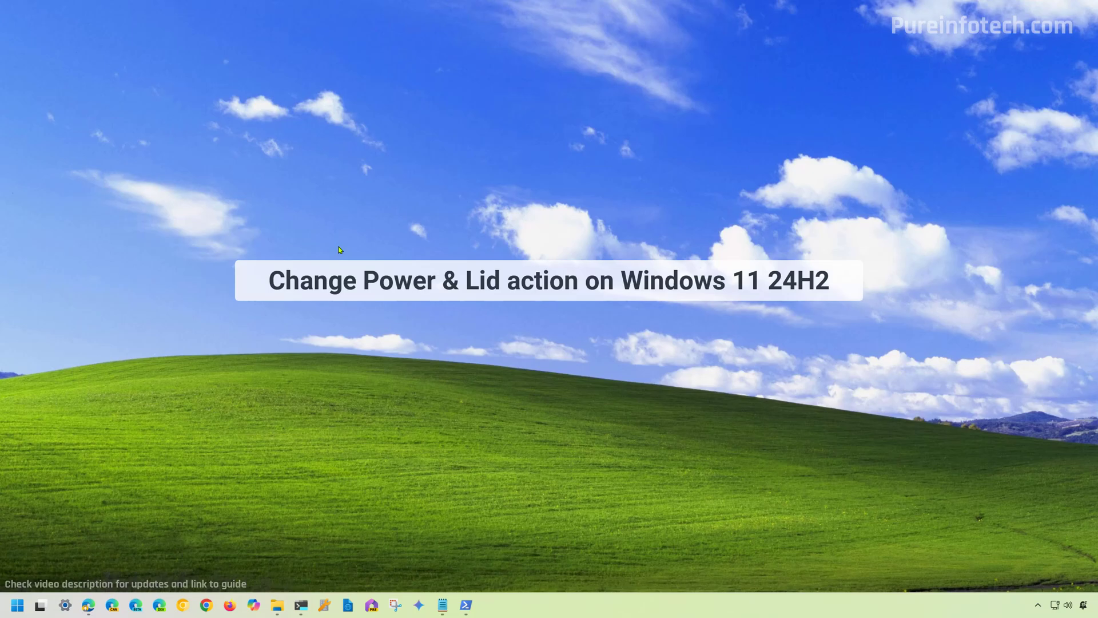
Launch Settings from Start and go to System > Power & battery
key(super)
text(settings)
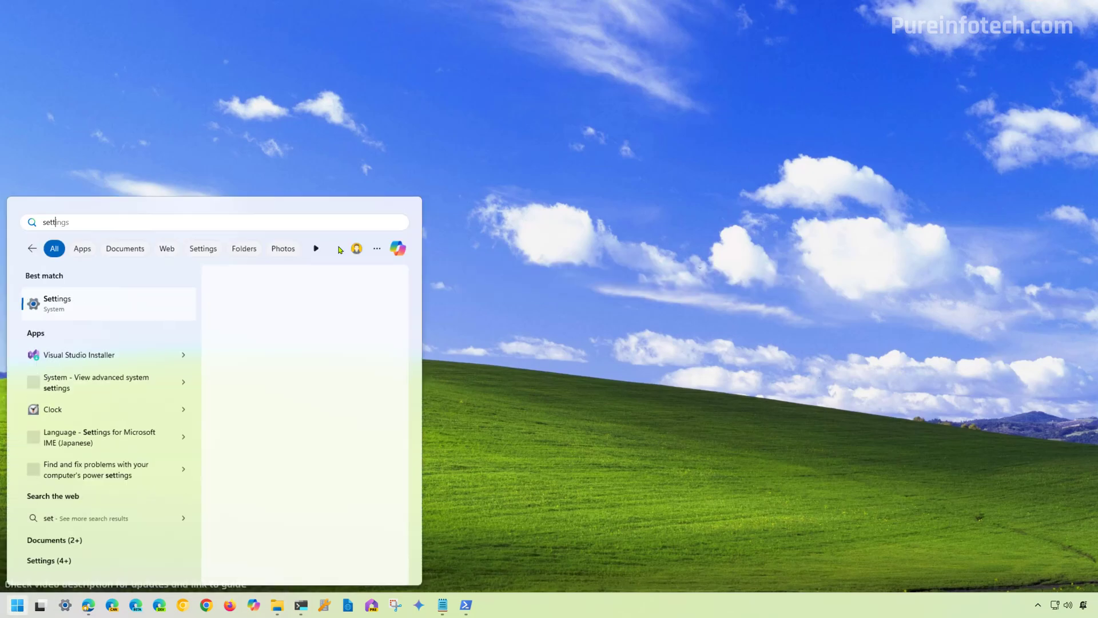
click(104, 299)
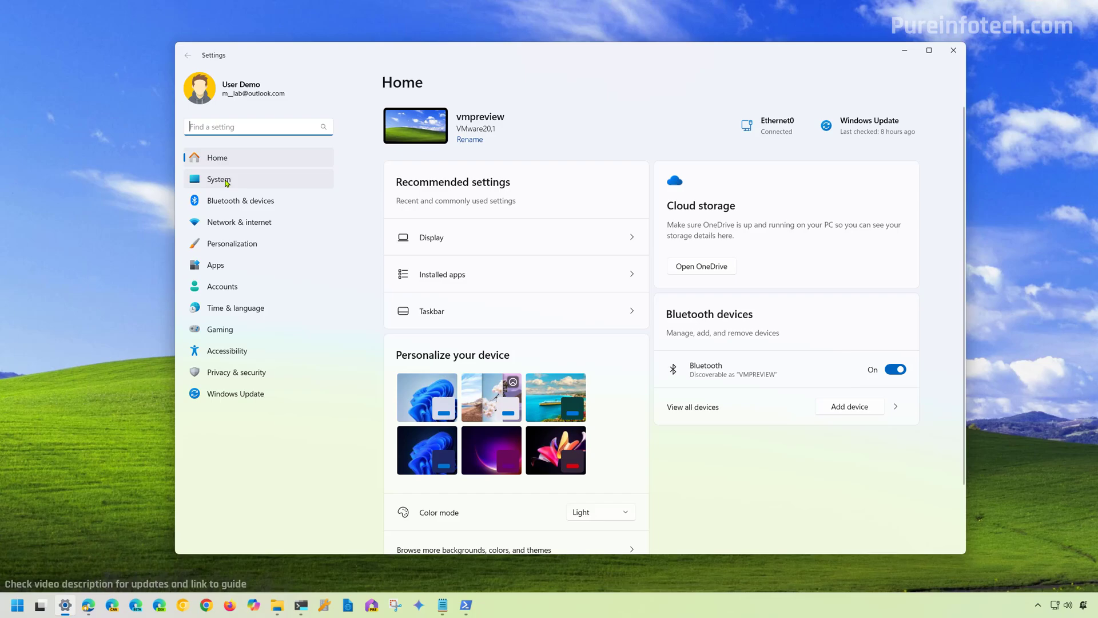
click(227, 182)
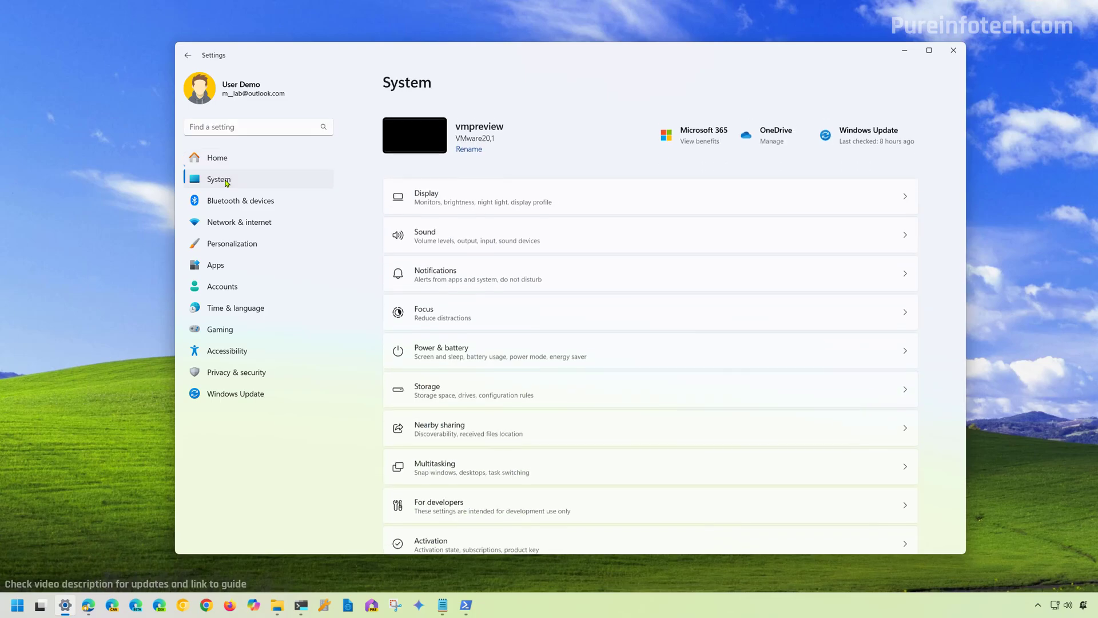
click(491, 343)
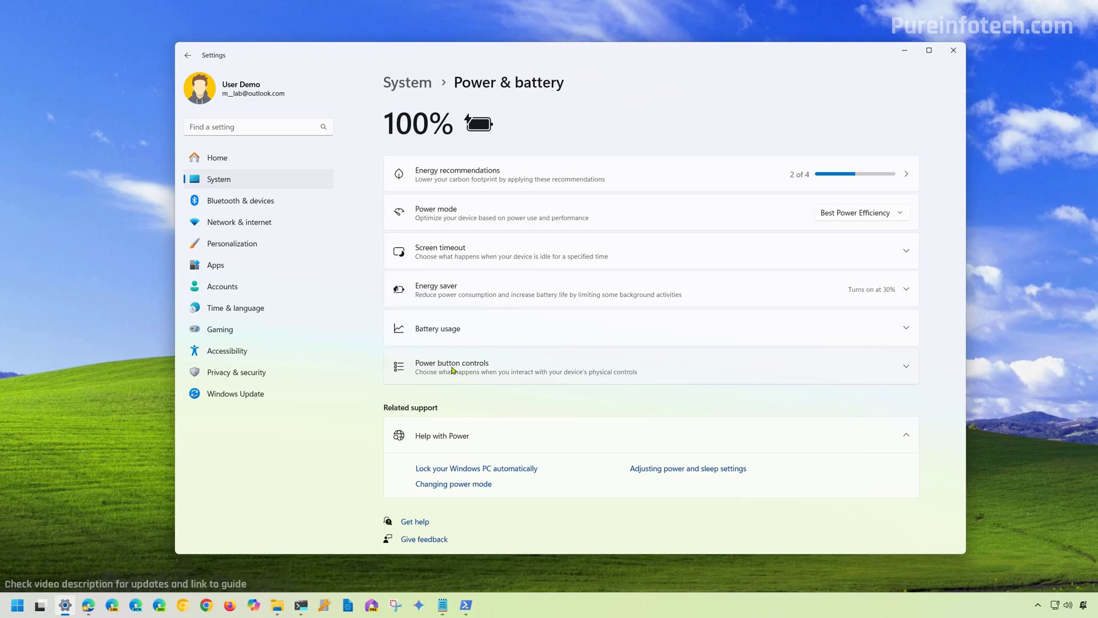
Expand Power button controls and set the plugged-in power button action to Sleep
click(453, 370)
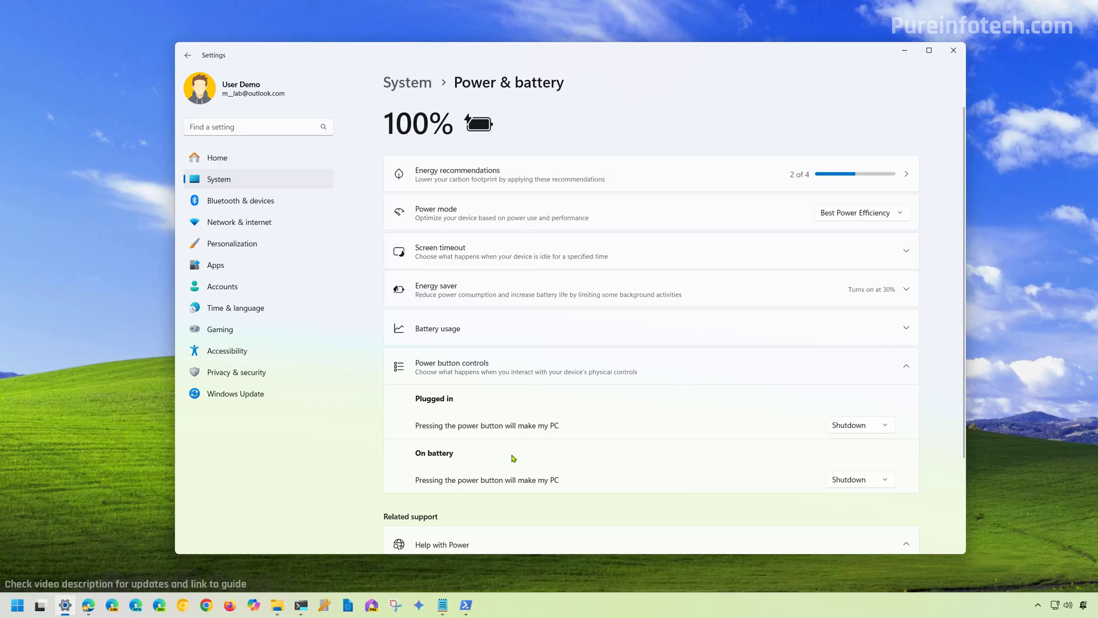
click(866, 428)
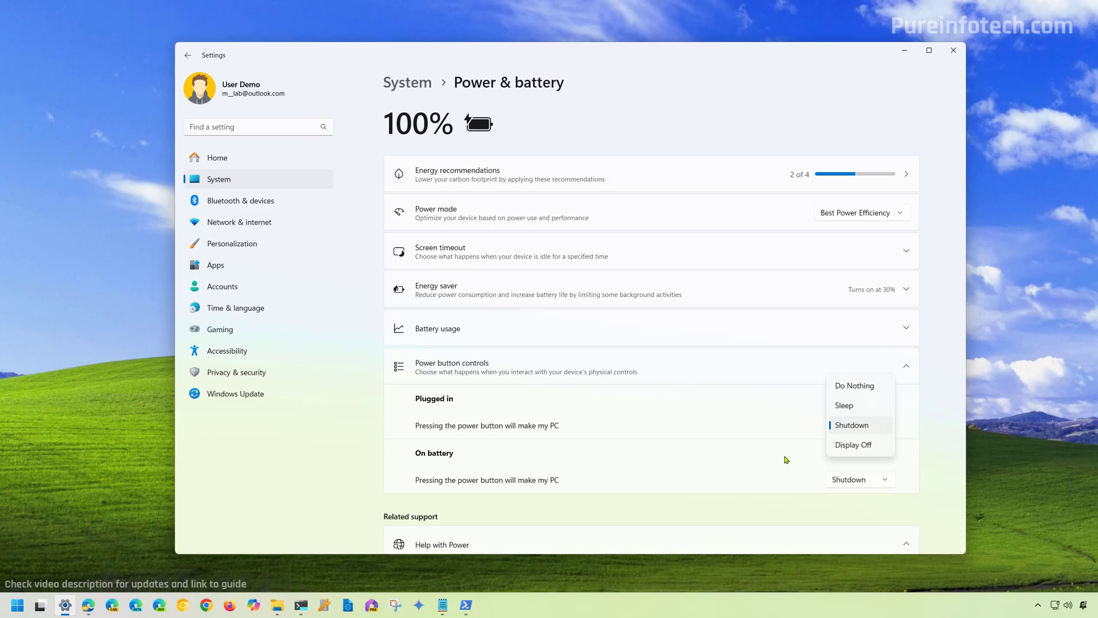
click(845, 405)
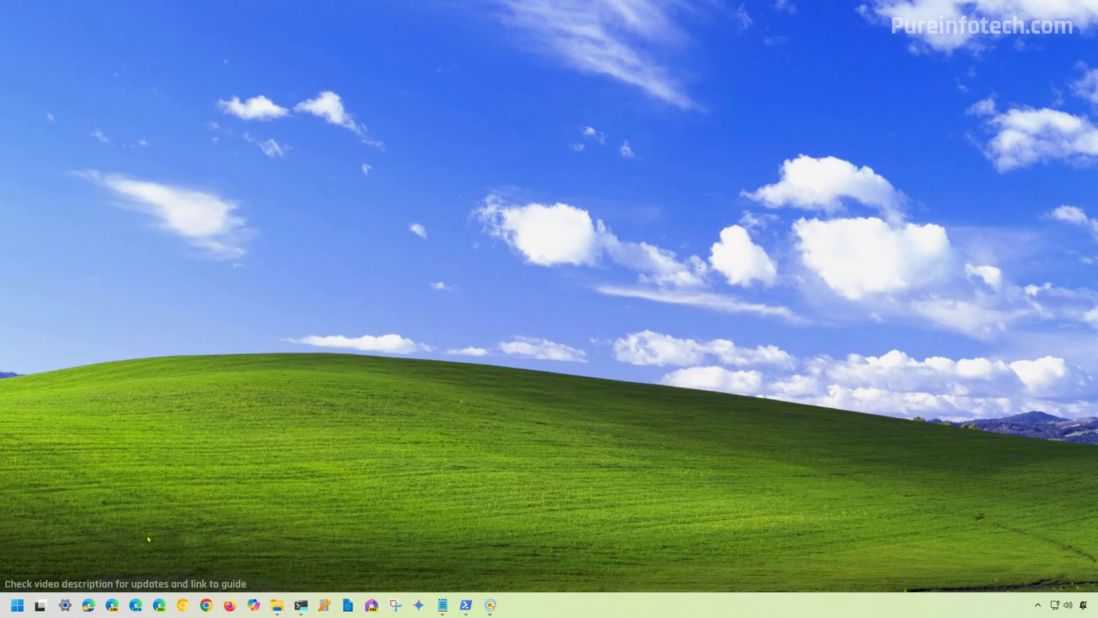
key(super+i)
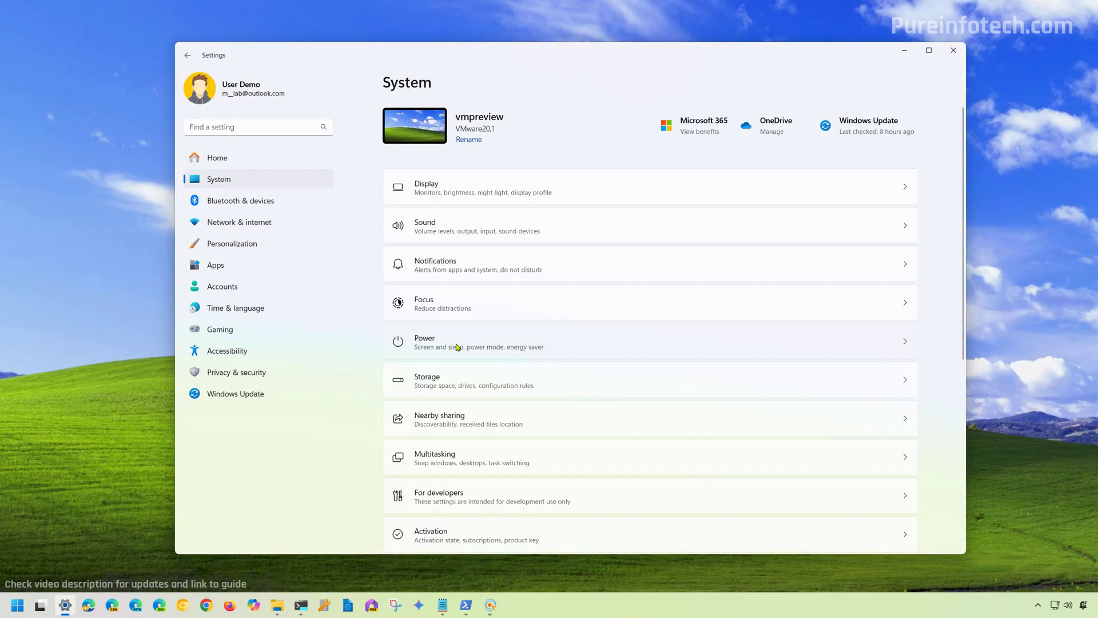
click(456, 346)
click(485, 279)
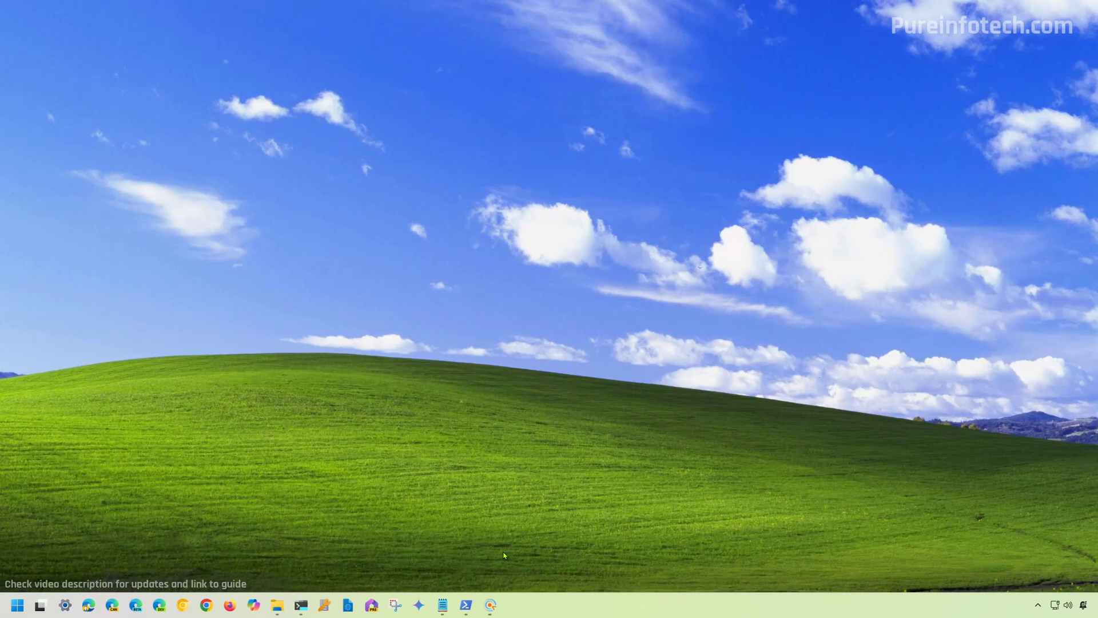
Switch to the remote laptop and expand Lid & power button controls under Power & battery
click(490, 604)
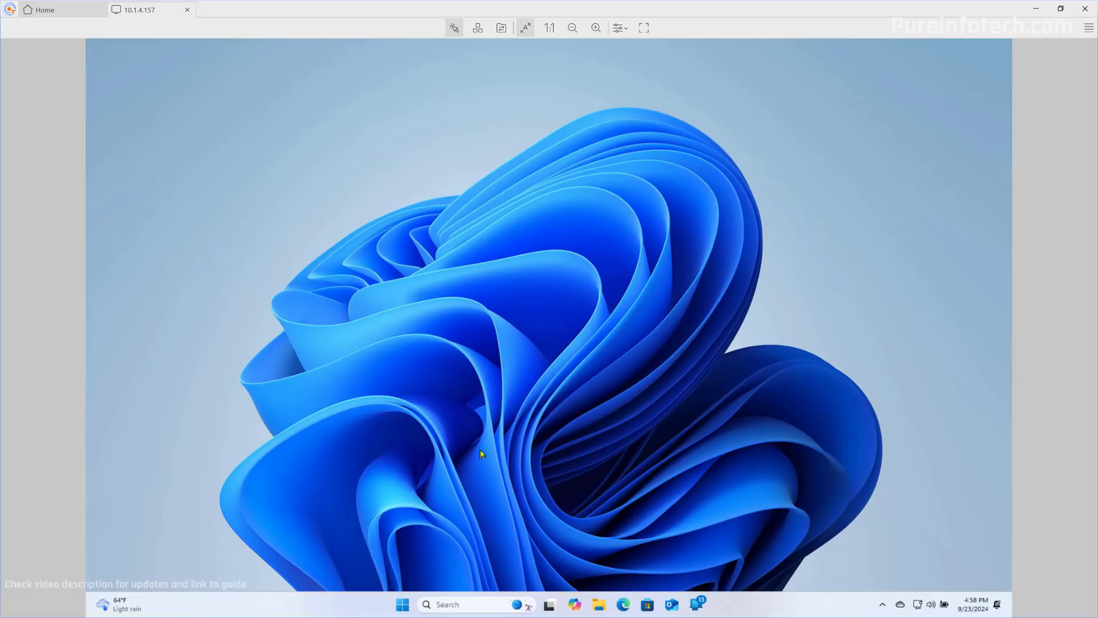
key(super)
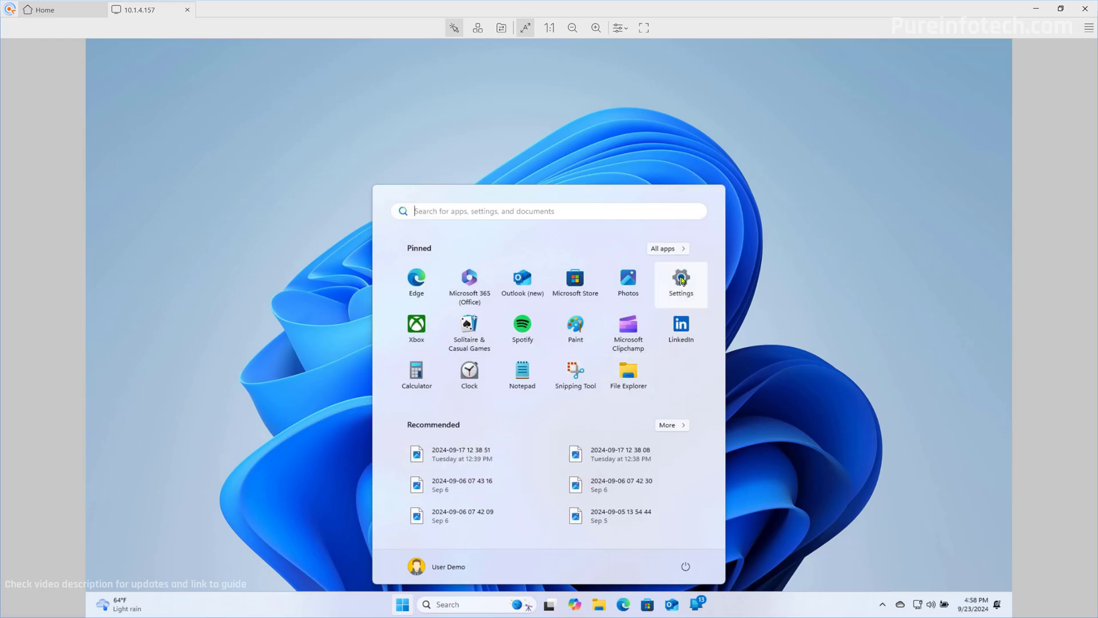
click(675, 284)
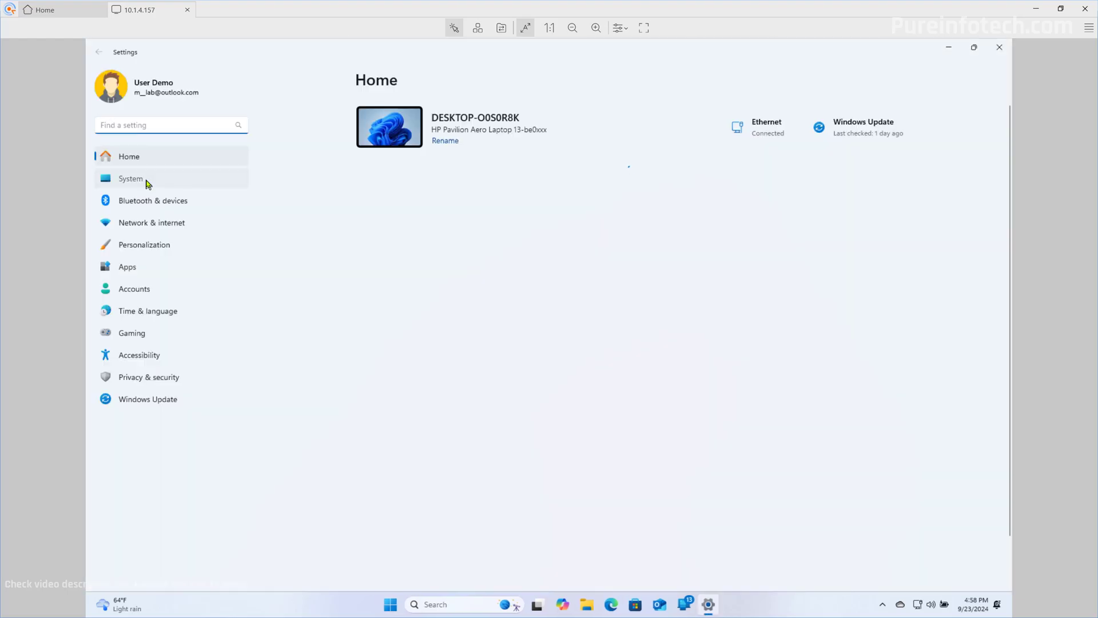
click(137, 178)
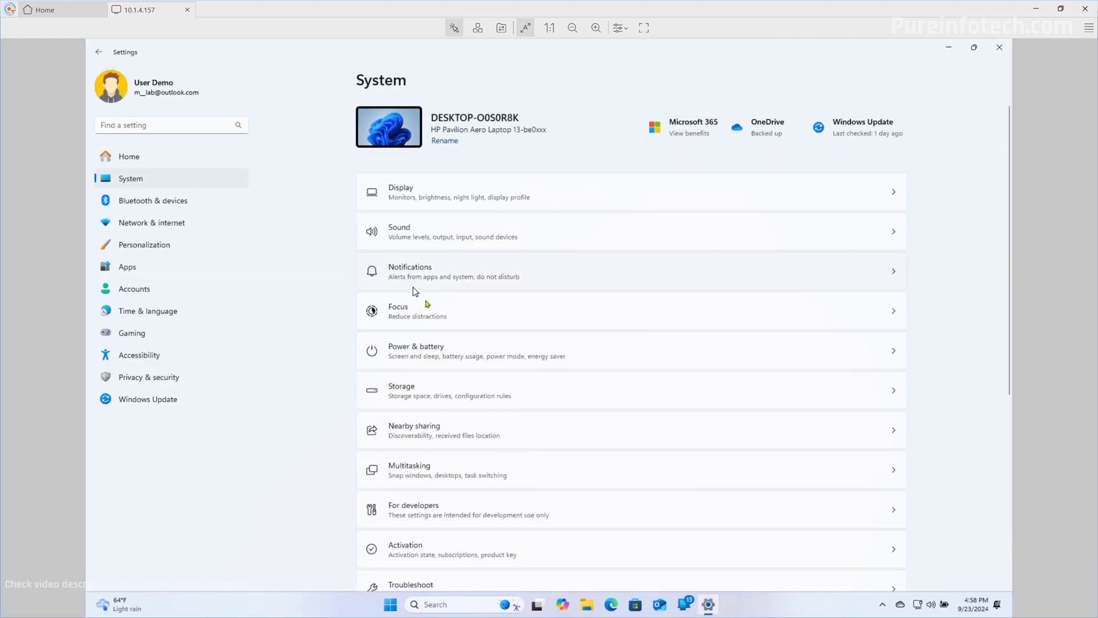
click(437, 356)
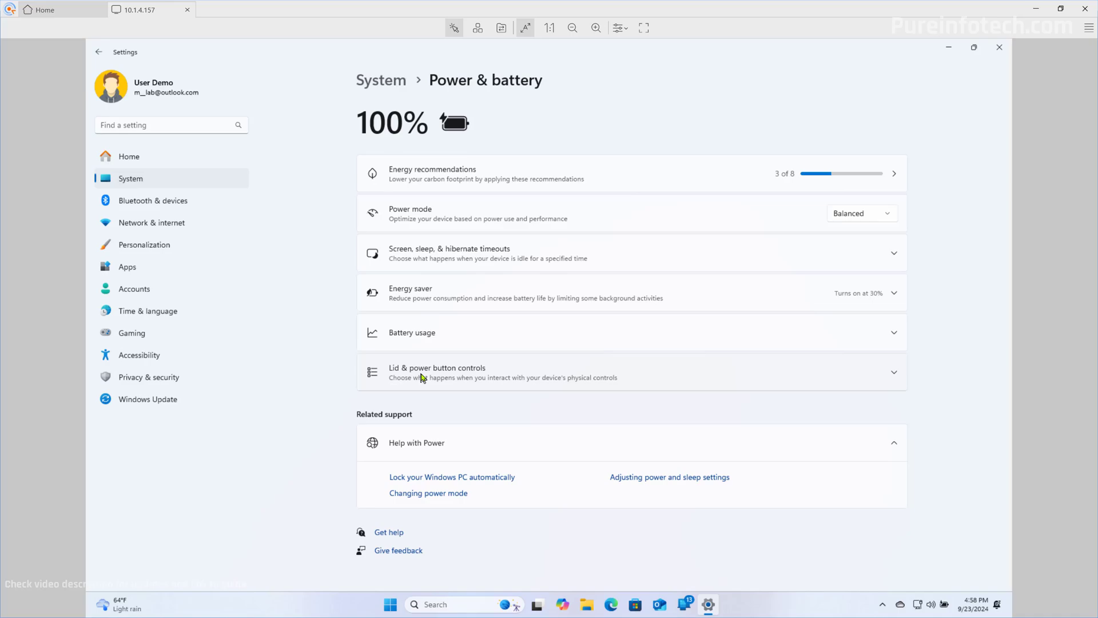
click(421, 376)
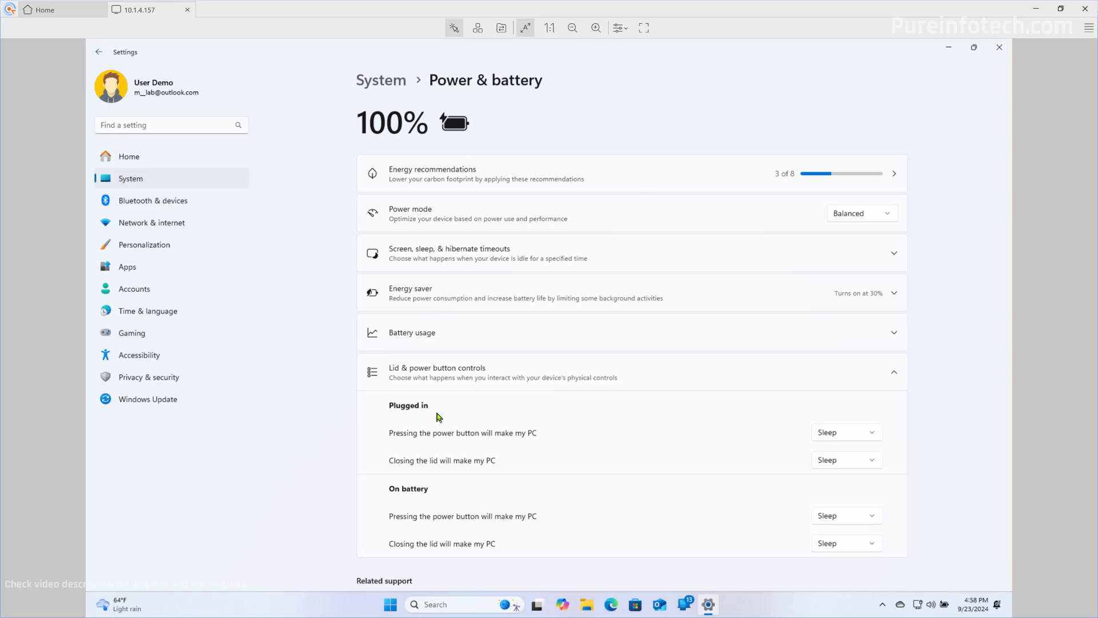
Keep Sleep for lid closing and set the plugged-in power button action to Hibernate
click(857, 438)
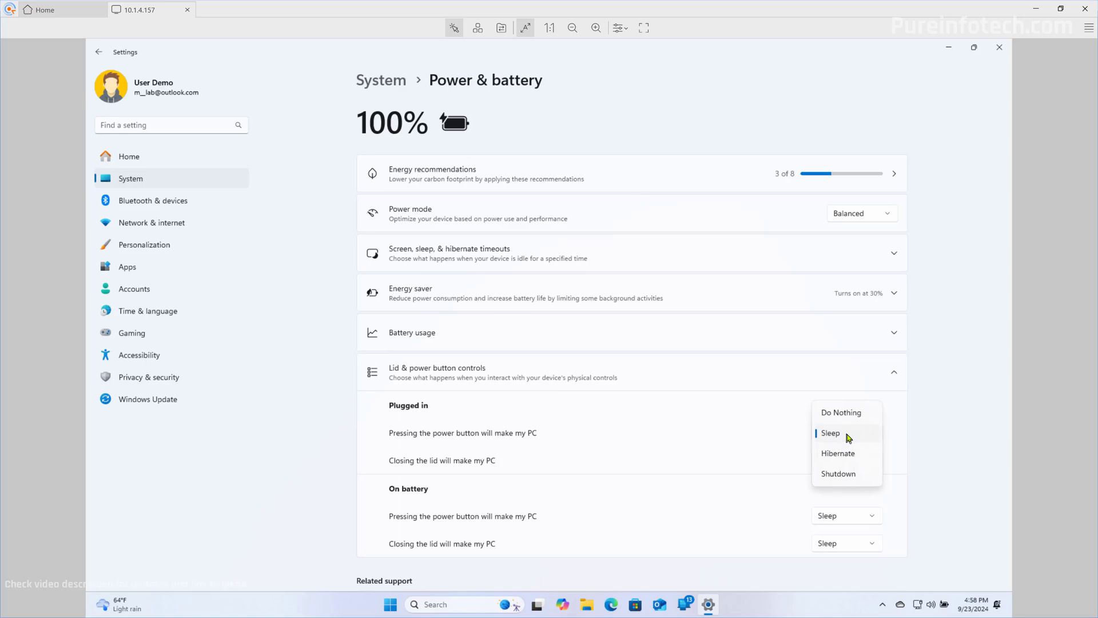
click(845, 477)
click(830, 460)
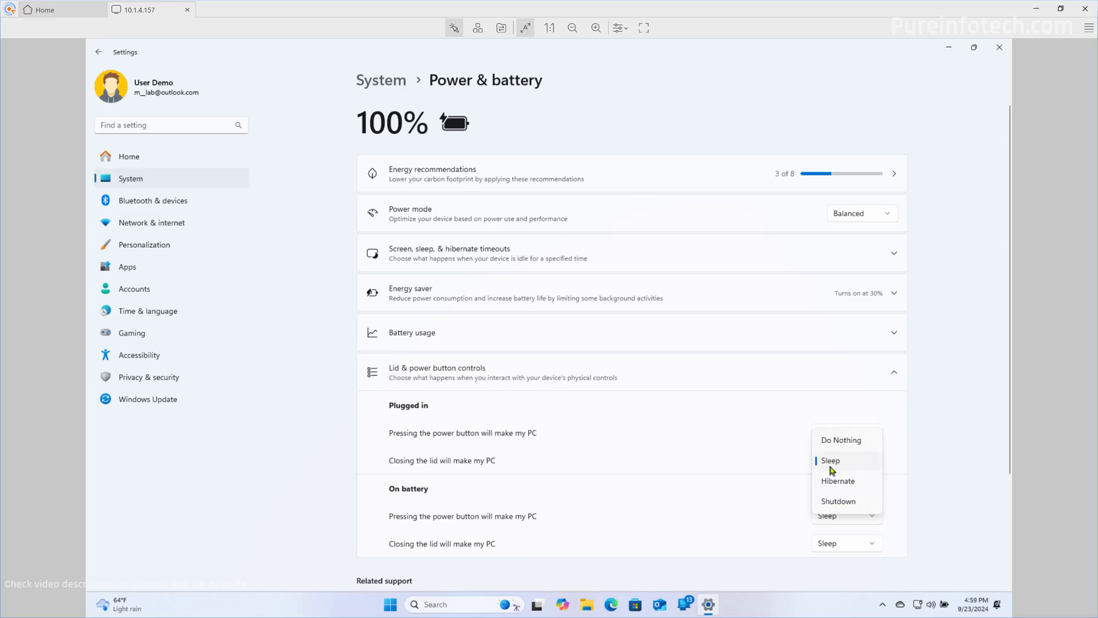
click(761, 458)
click(849, 437)
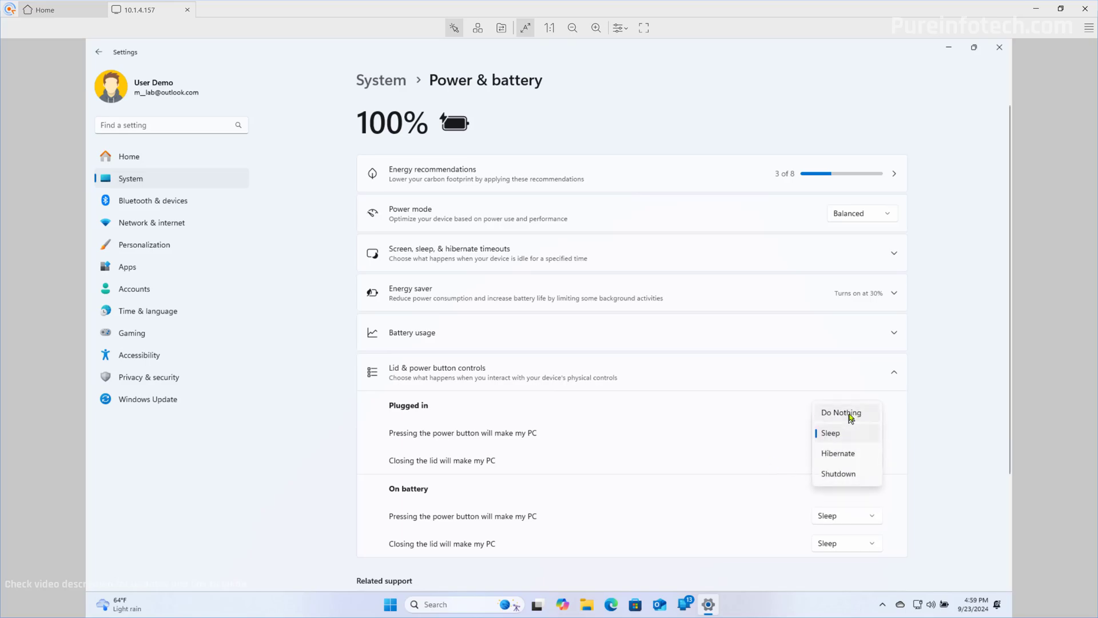
click(847, 456)
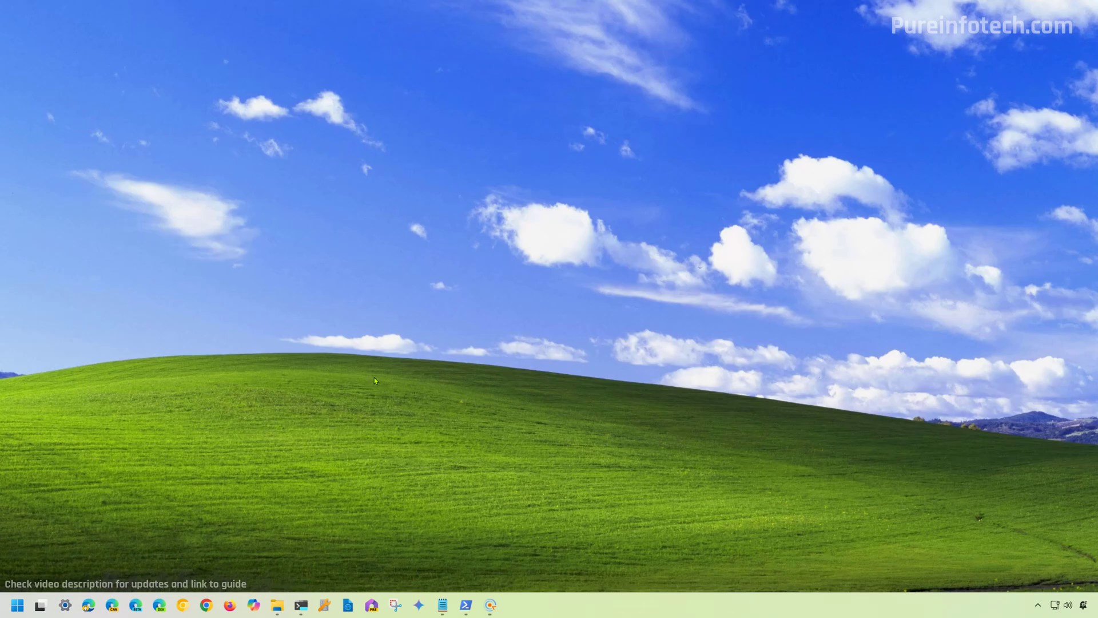
Launch Control Panel from Start and go to Hardware and Sound > Power Options
key(super)
text(contro)
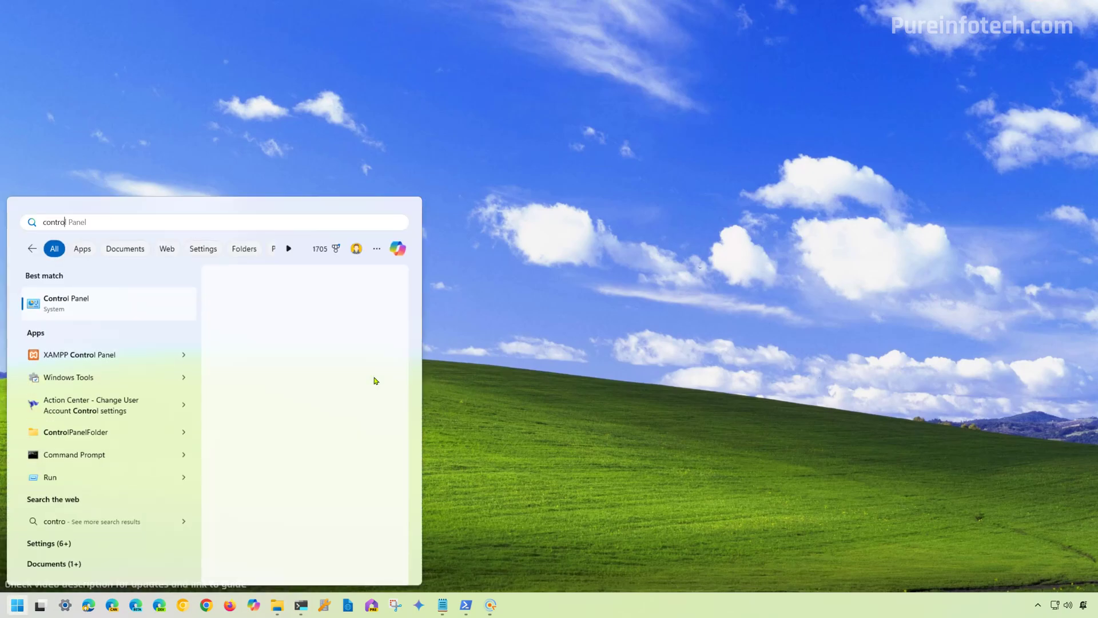
click(183, 311)
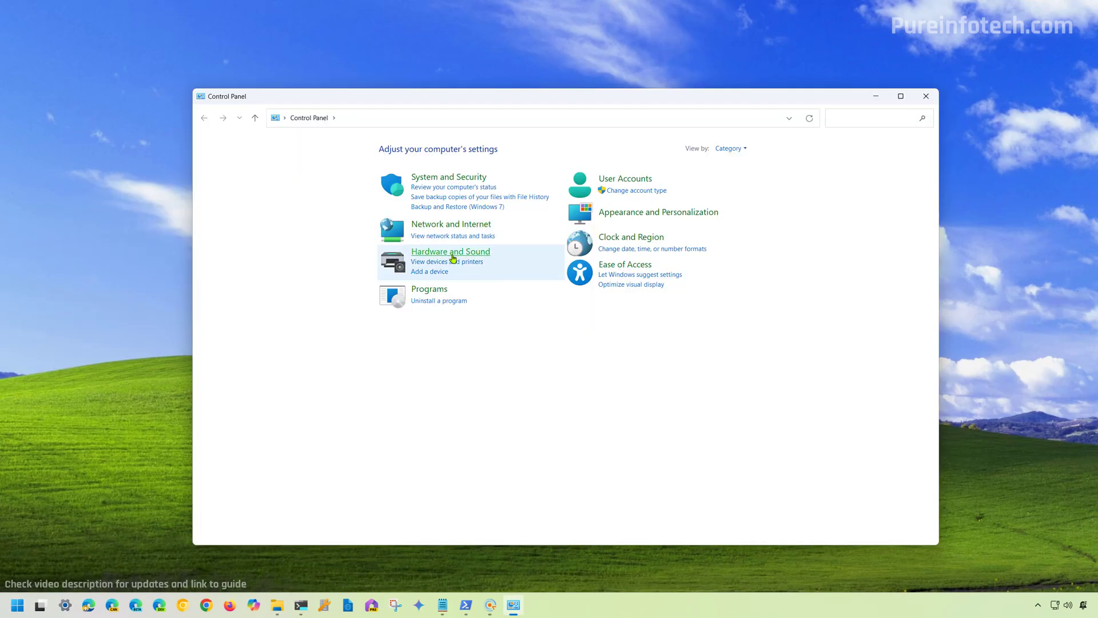
click(452, 255)
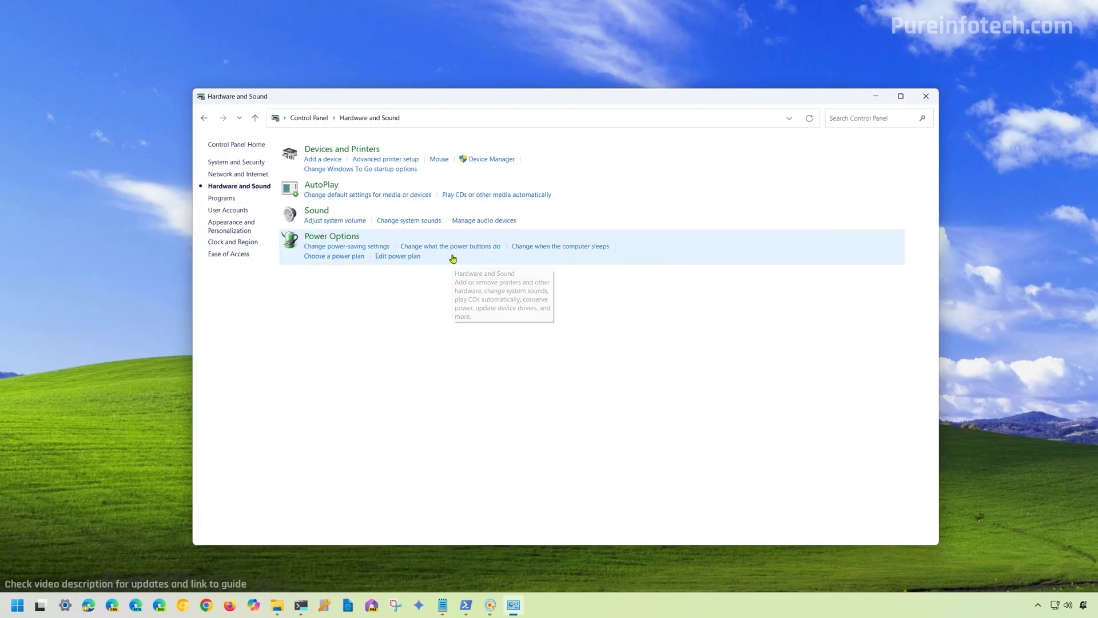
click(360, 242)
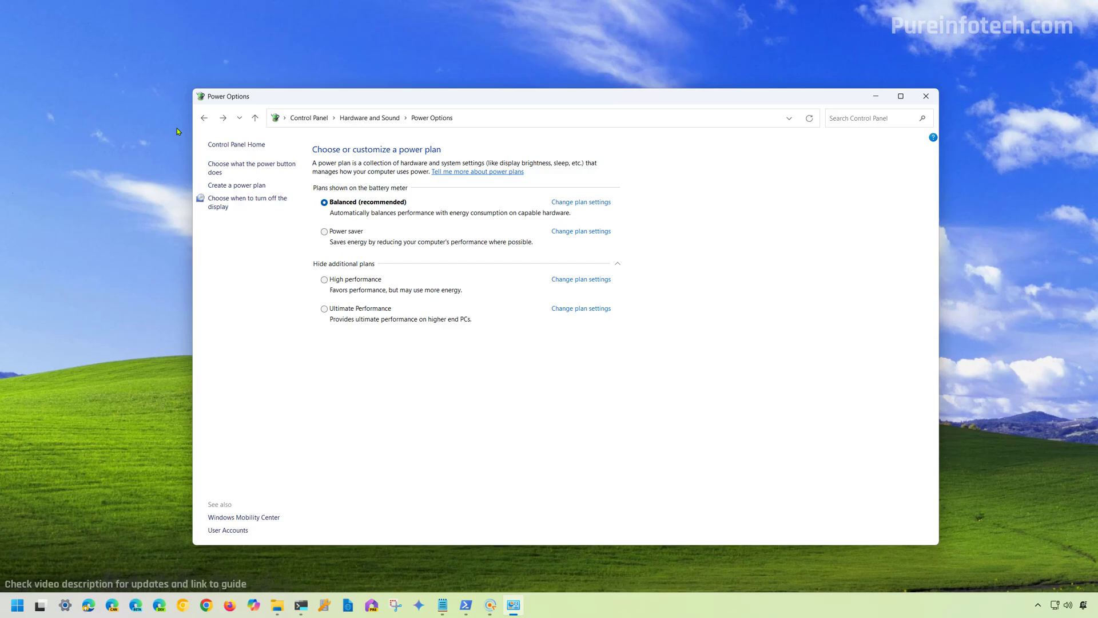
Unlock the power button settings and set the plugged-in power button to Shut down, leaving battery on Do nothing
click(244, 168)
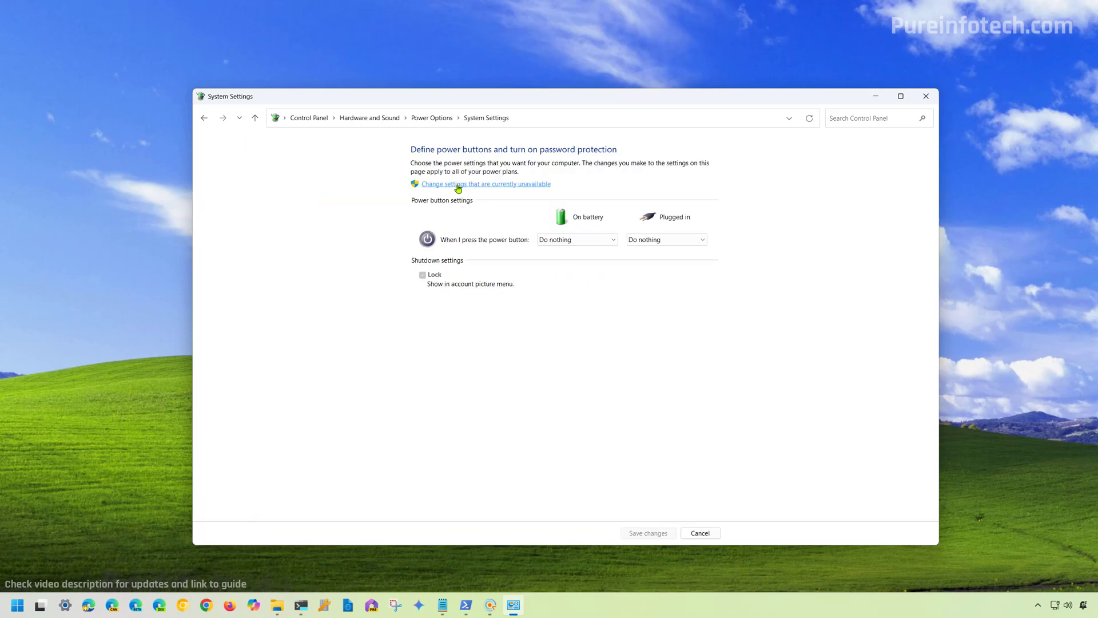
click(456, 188)
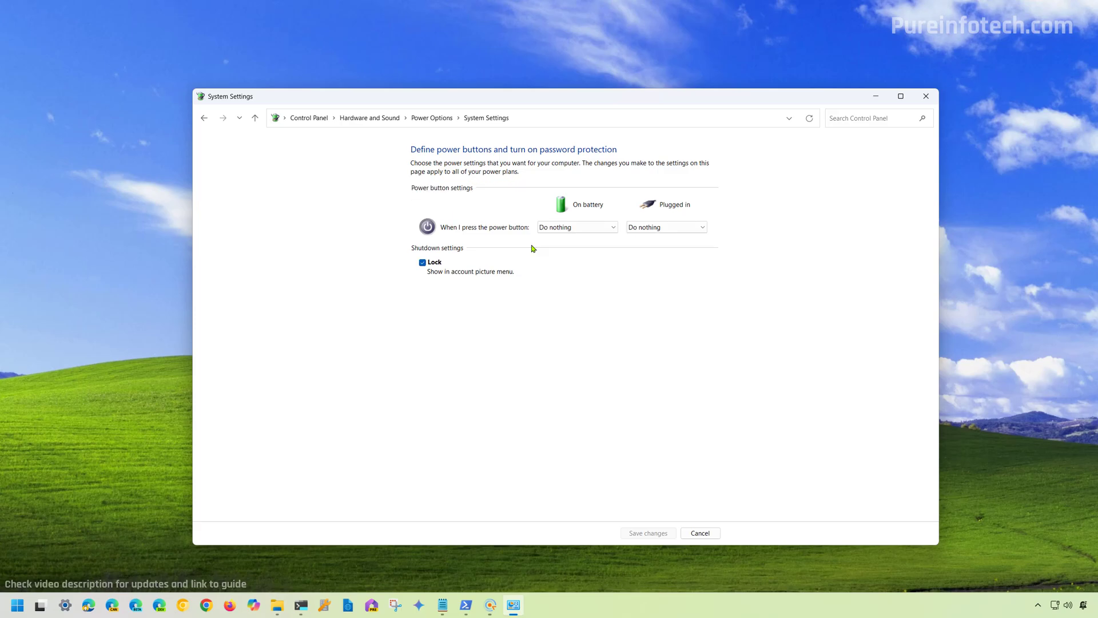
click(582, 230)
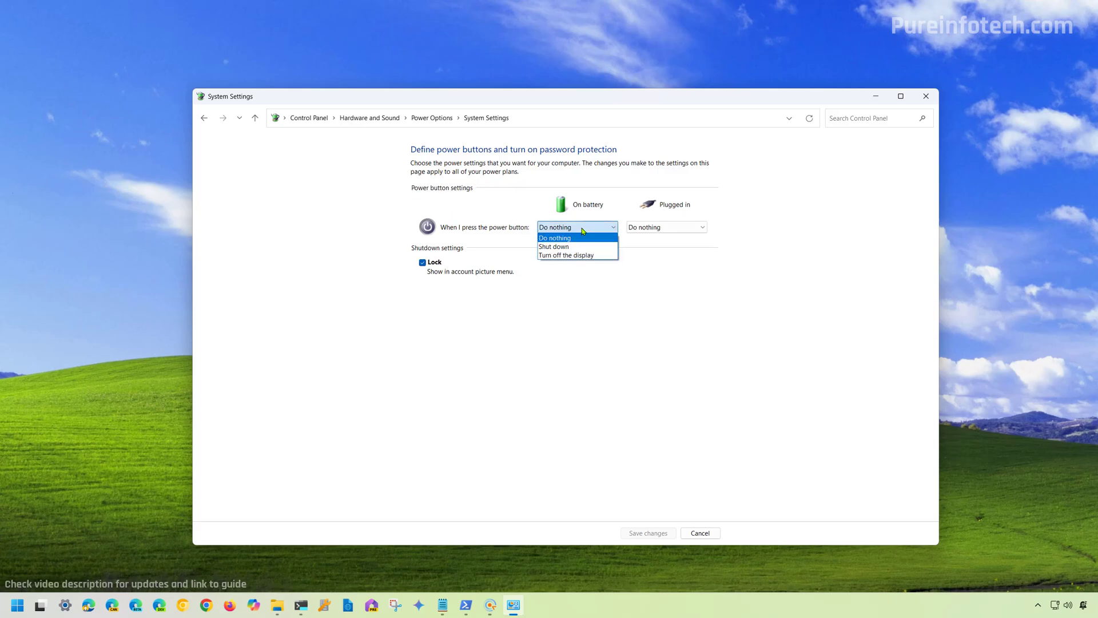
click(583, 230)
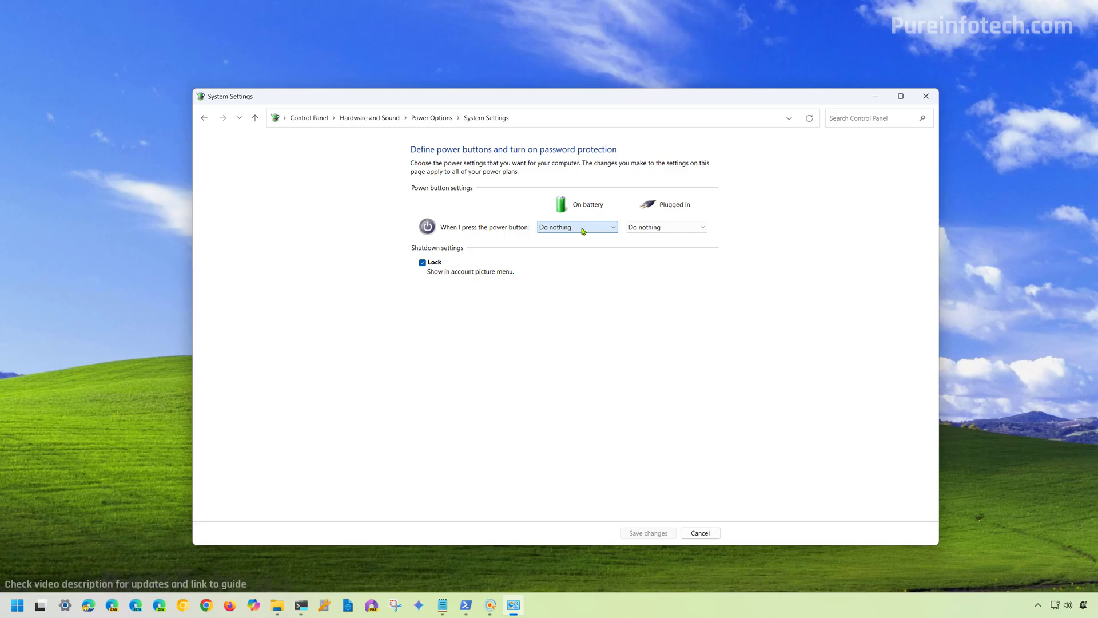
click(667, 227)
click(667, 248)
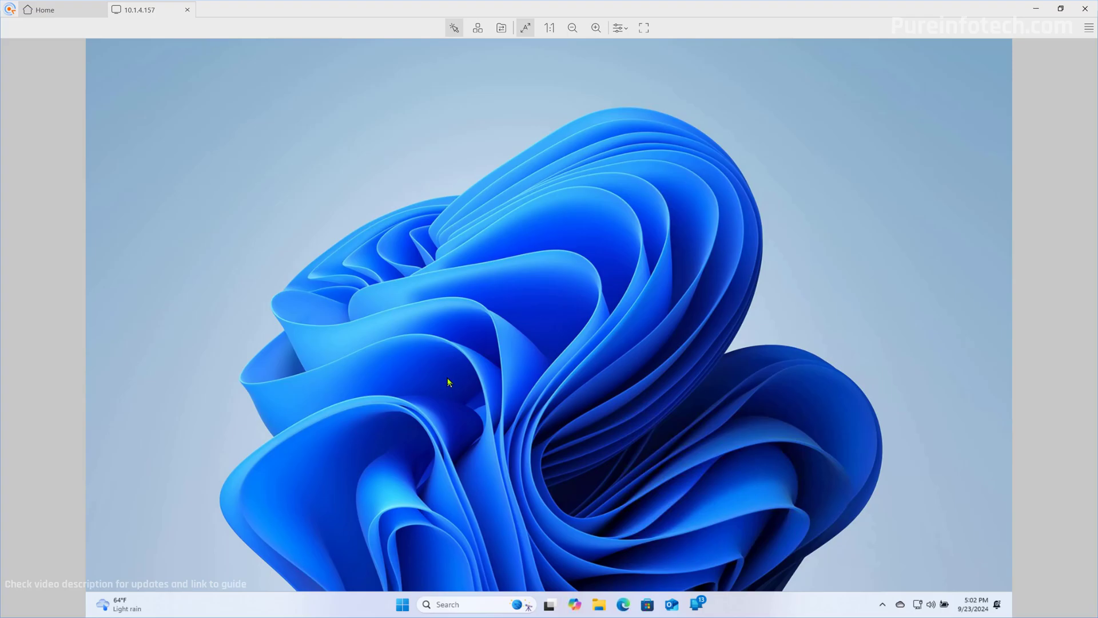
On the remote PC, reach 'Choose what the power button does' via Control Panel's Power Options
key(super)
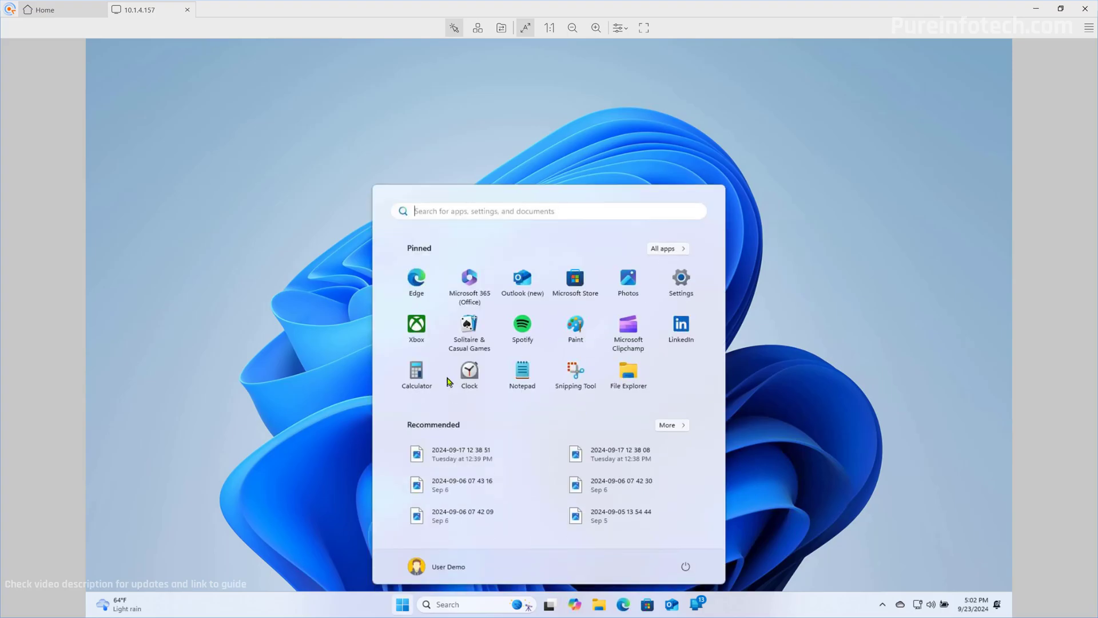
text(cont)
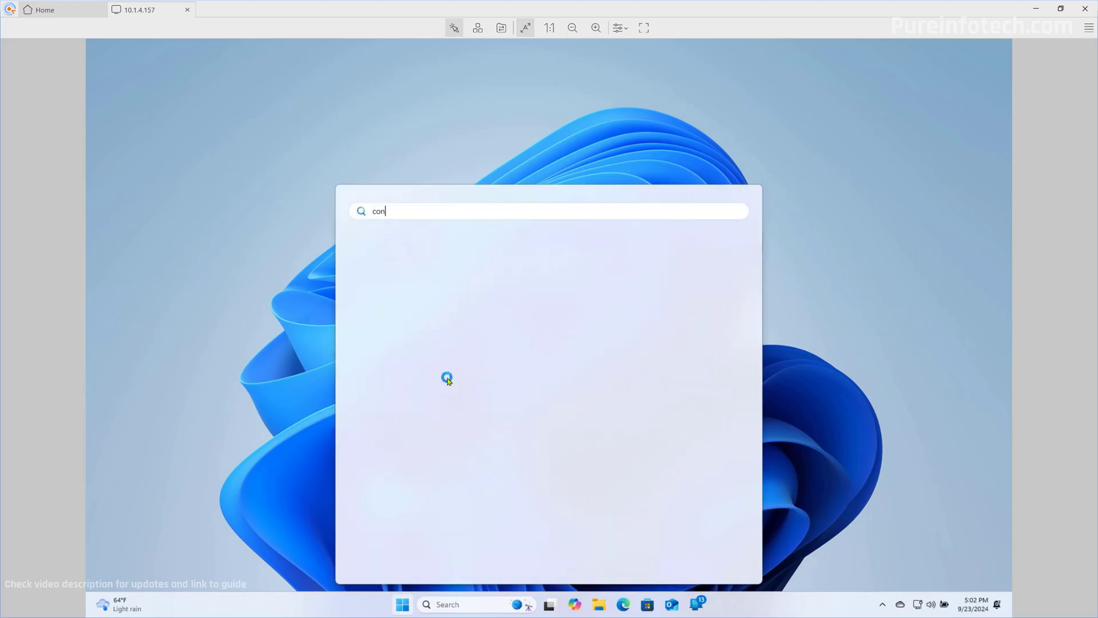
click(435, 309)
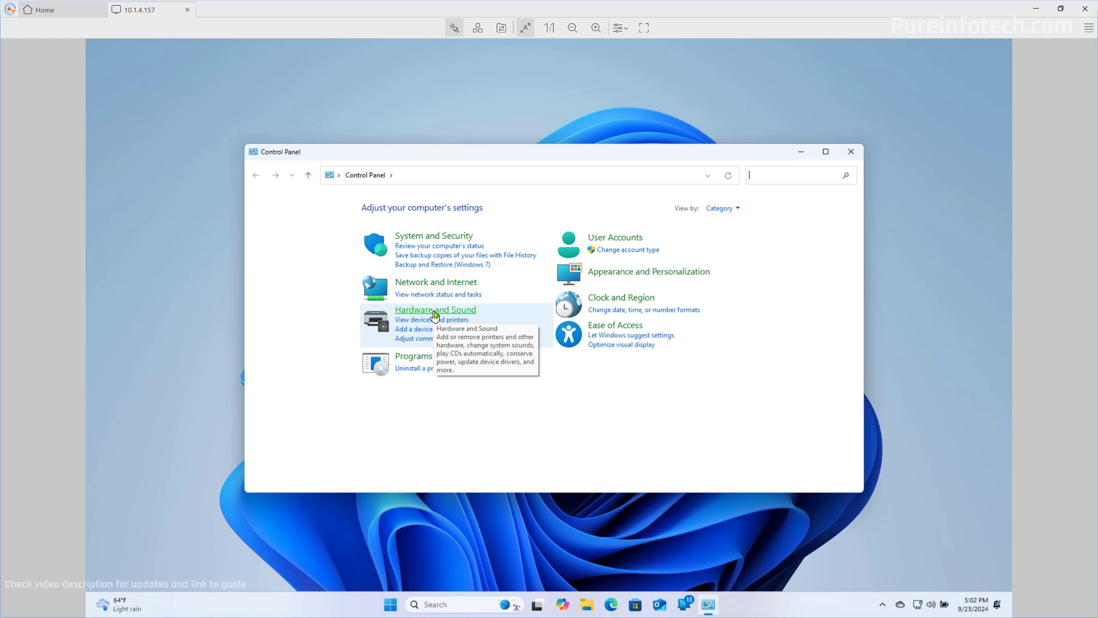
click(433, 310)
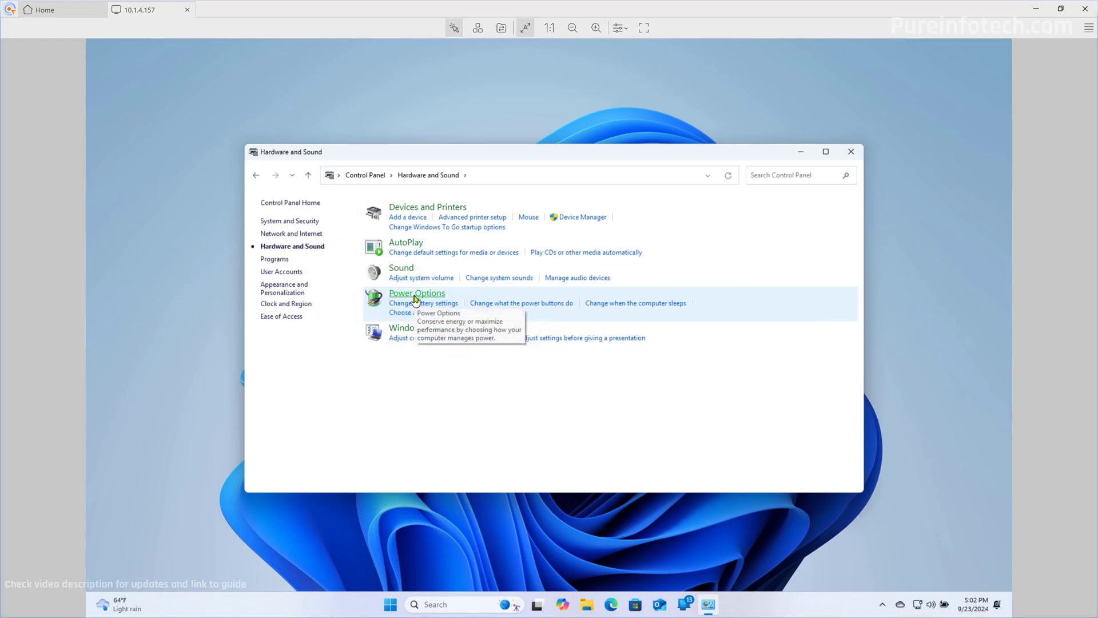
click(415, 298)
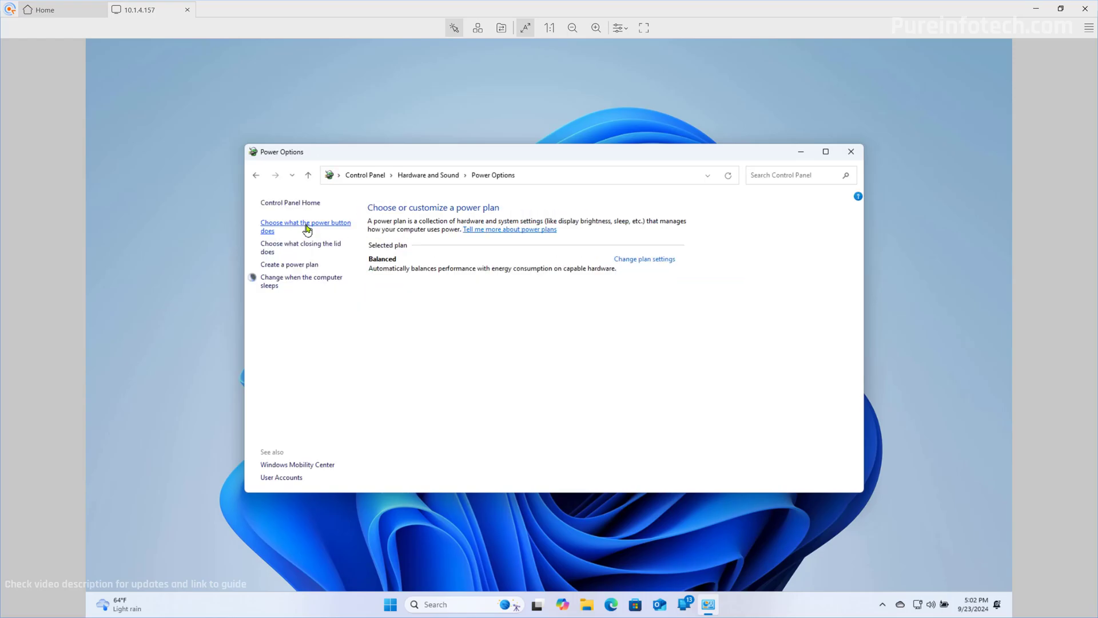
click(307, 229)
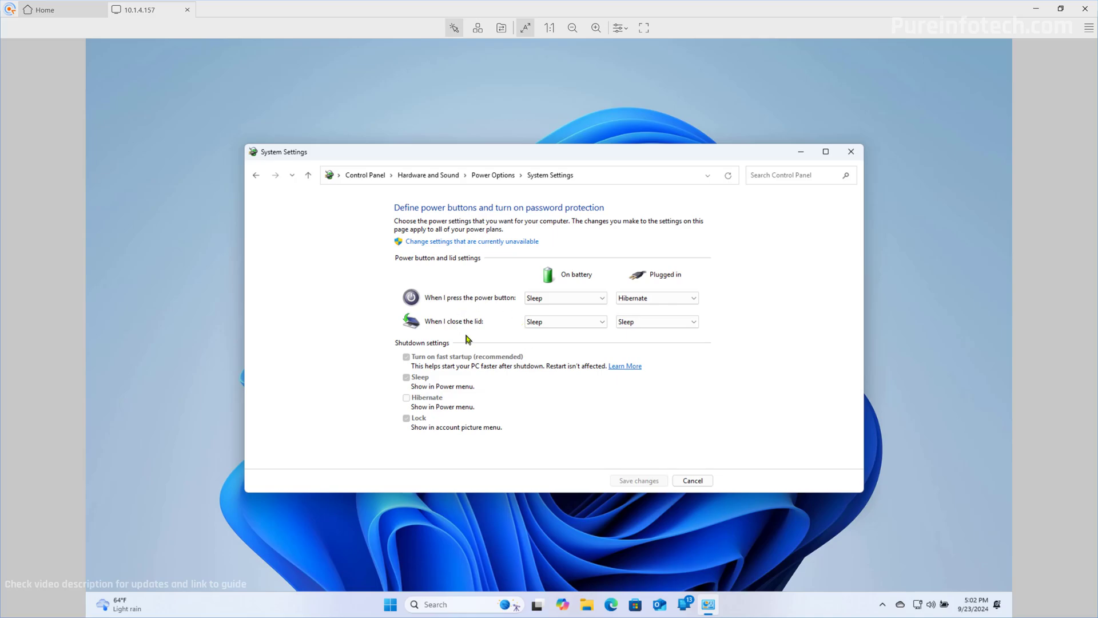
Unlock the shutdown settings, leave lid close on Sleep, enable Hibernate in the power menu and save
click(457, 242)
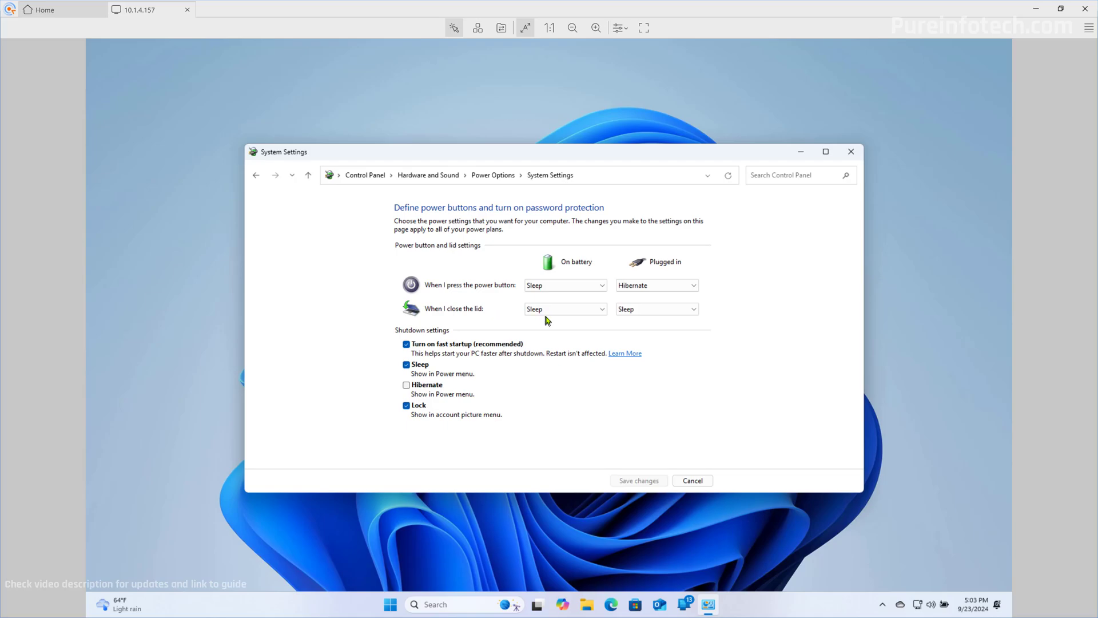
click(565, 309)
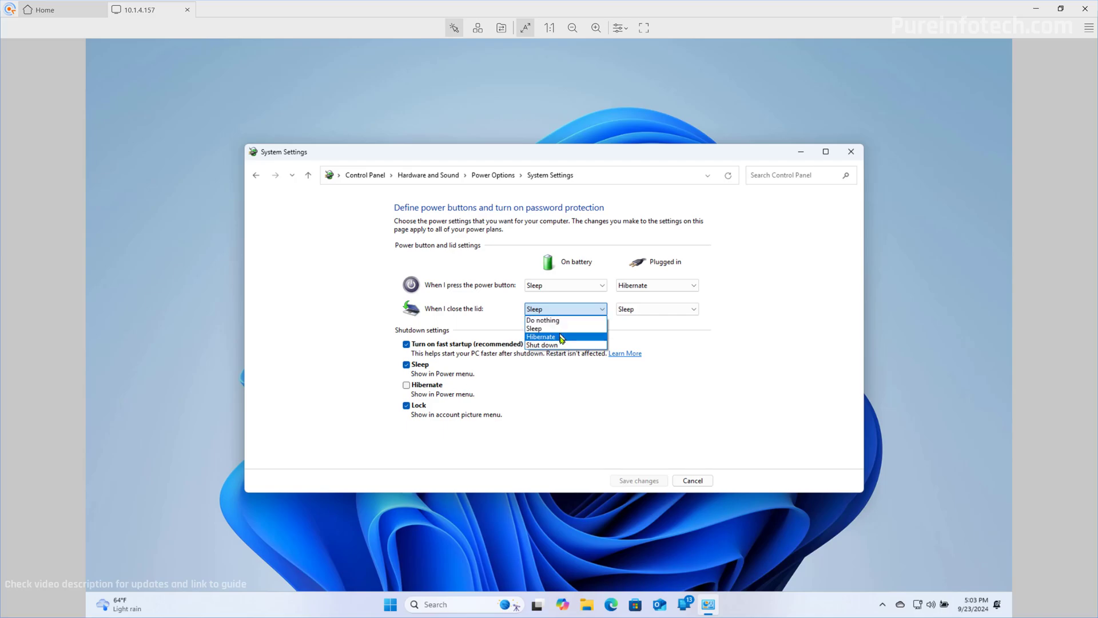
click(504, 324)
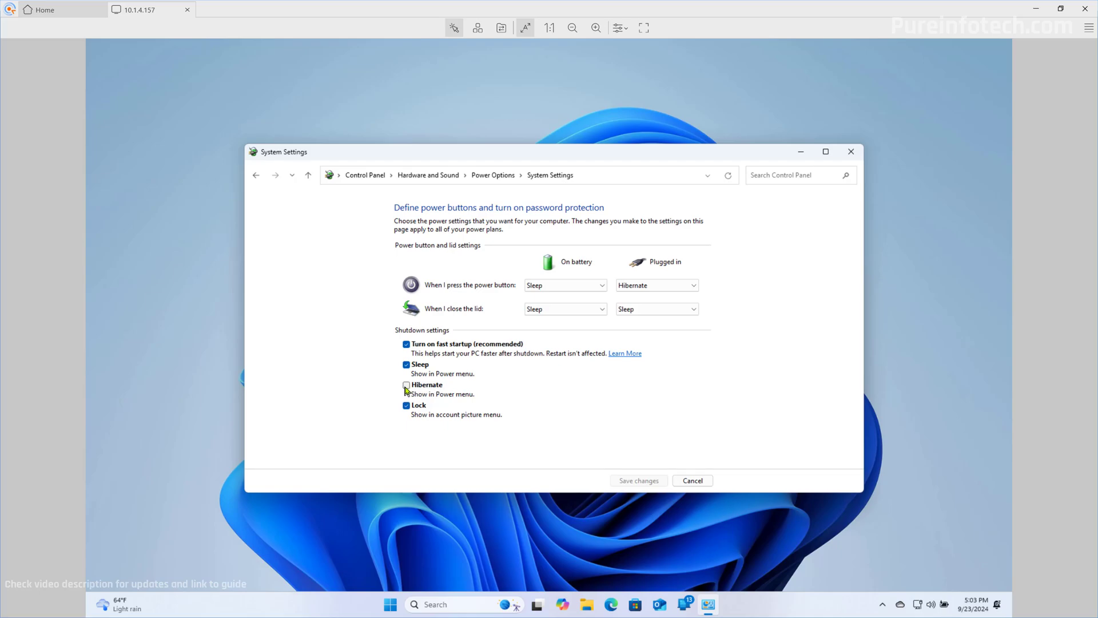
click(406, 386)
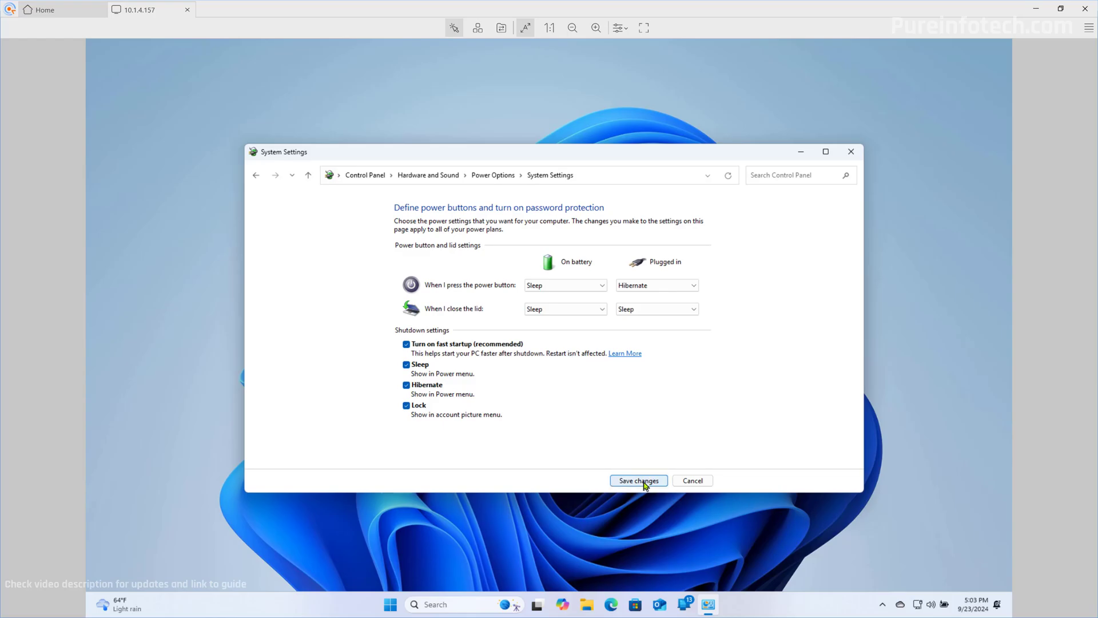
click(640, 481)
Check the Start menu power options now list Hibernate alongside Sleep, Shut down and Restart
click(801, 152)
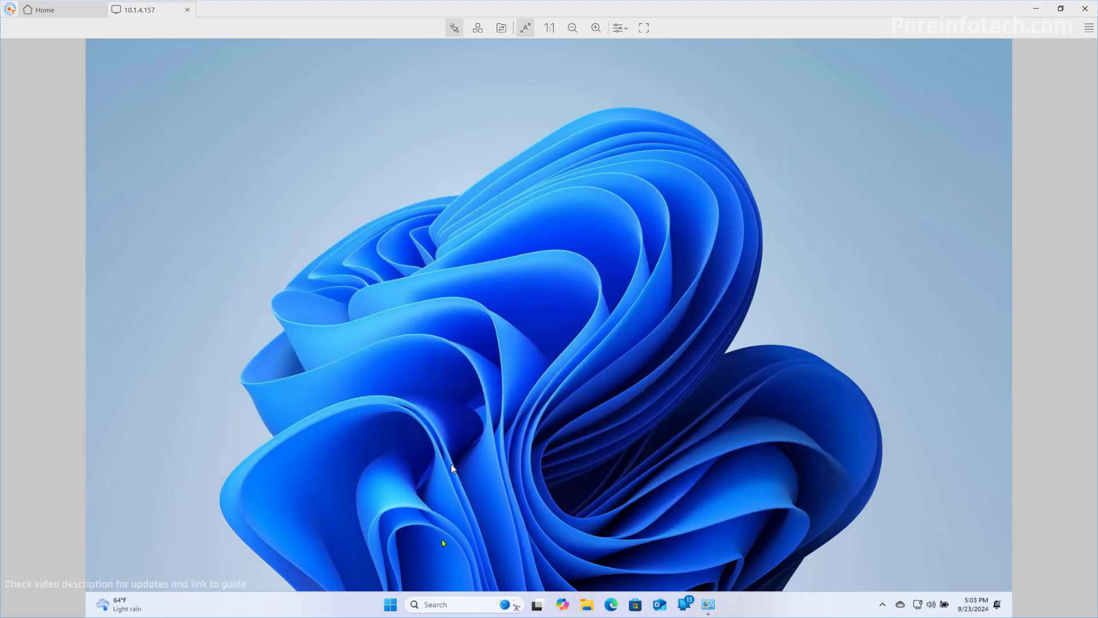
click(395, 606)
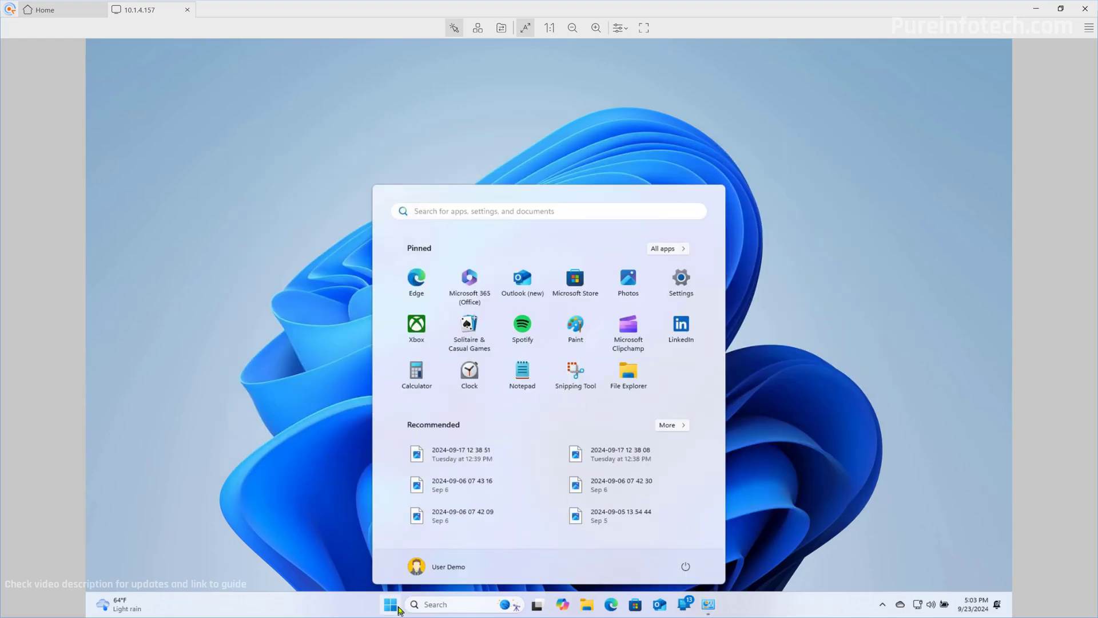
click(686, 567)
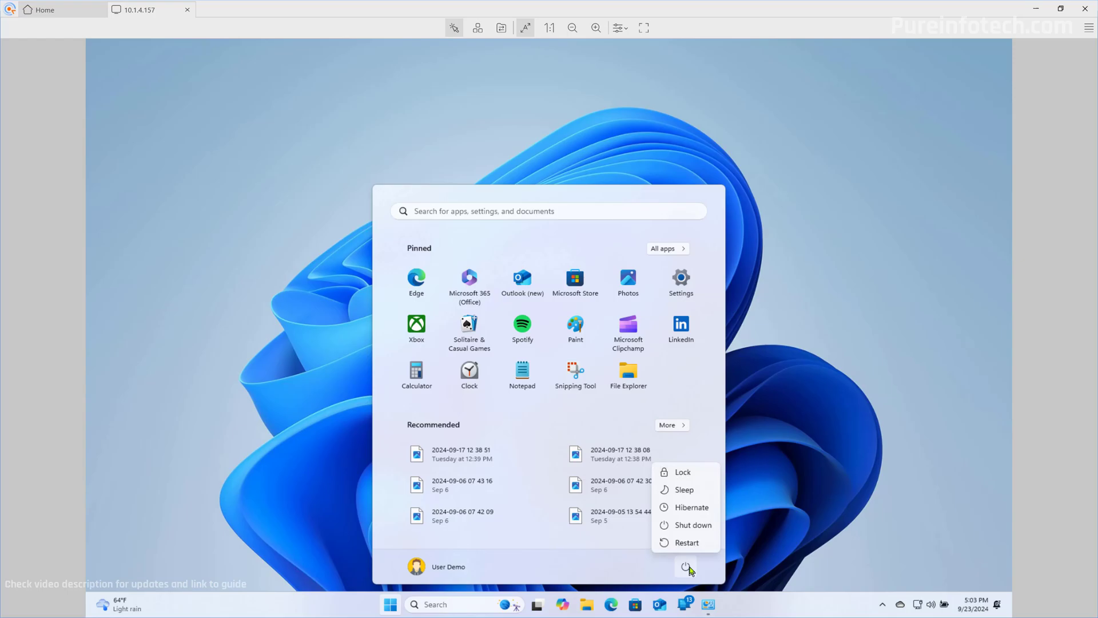